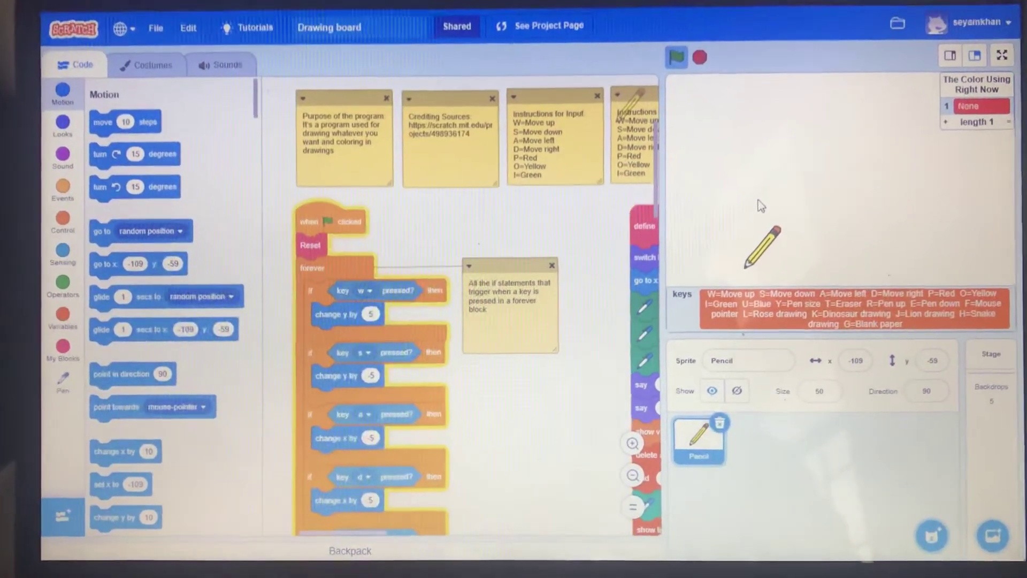
Step: Draw a green line with the pencil, then switch to yellow (O) and continue upward
key("d")
key("w")
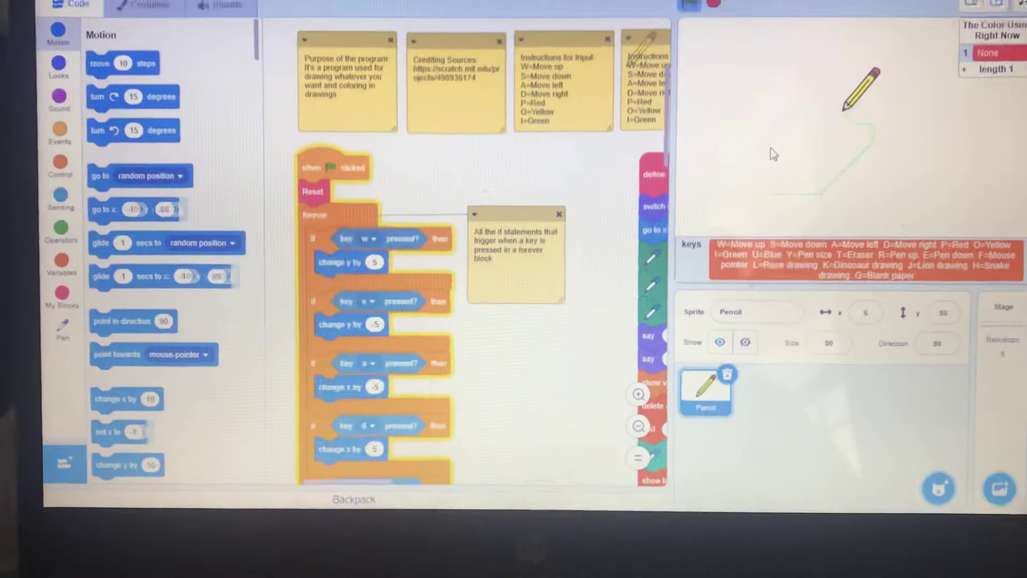
key("o")
key("s")
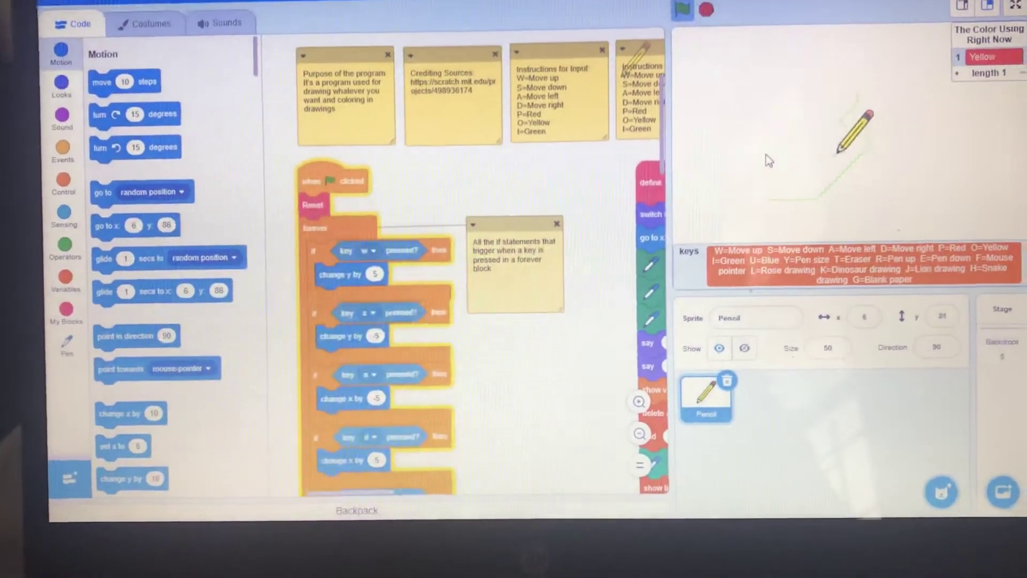
key("a")
key("w")
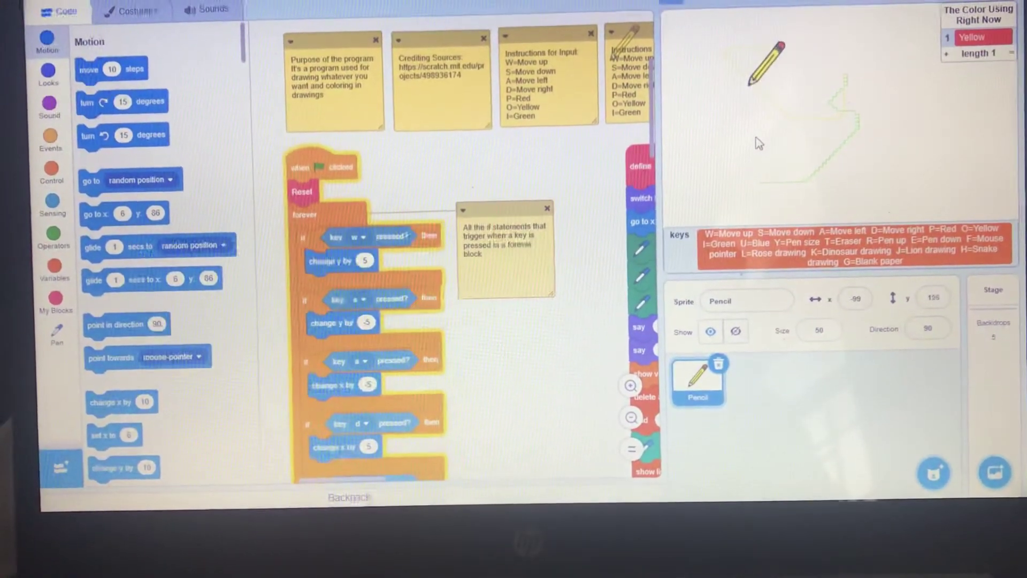
Step: Switch the pen to red (P) and draw a red parallelogram outline
key("p")
key("s")
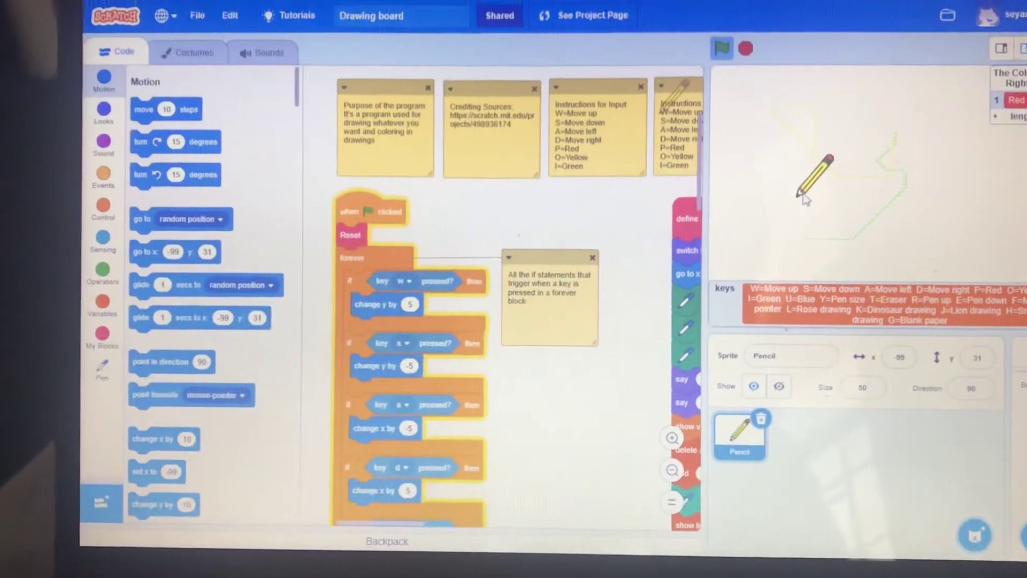
key("d")
key("w")
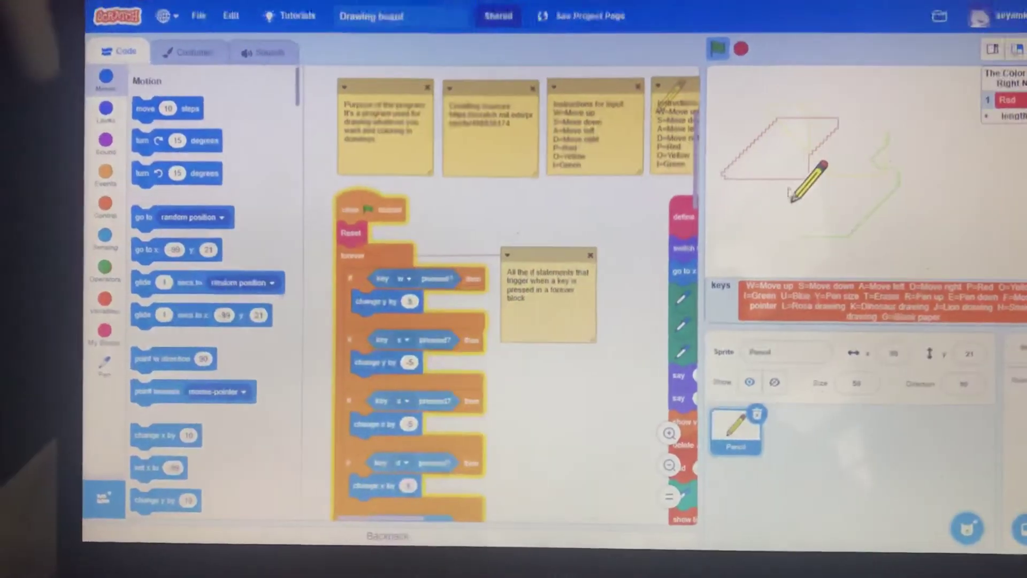
scroll(576, 201, "down", 3)
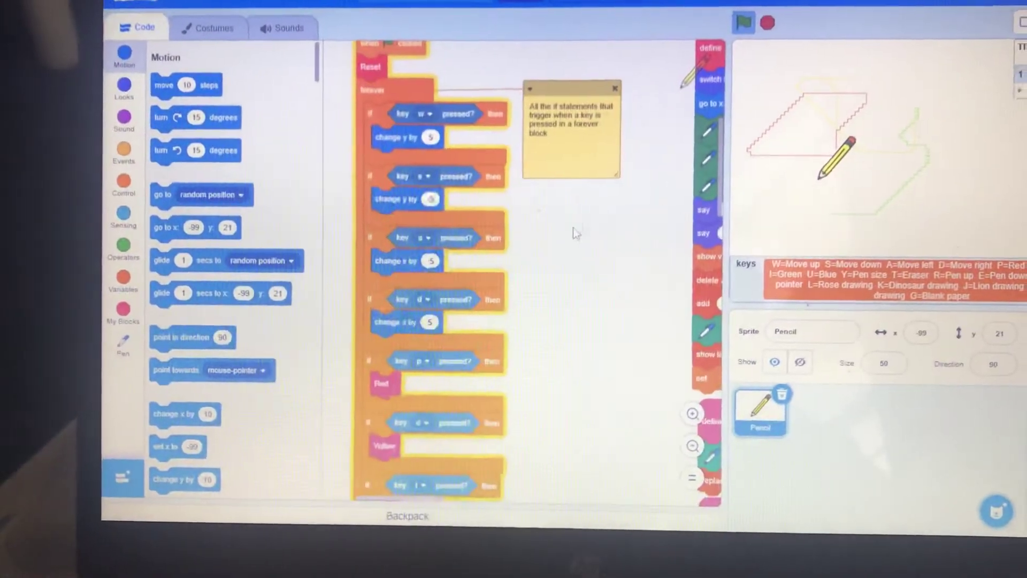
mouse_move(573, 230)
left_mouse_down()
mouse_move(460, 271)
mouse_move(533, 291)
mouse_move(551, 413)
mouse_move(367, 232)
left_mouse_up()
mouse_move(584, 212)
left_mouse_down()
mouse_move(509, 202)
mouse_move(404, 164)
mouse_move(312, 167)
mouse_move(487, 160)
left_mouse_up()
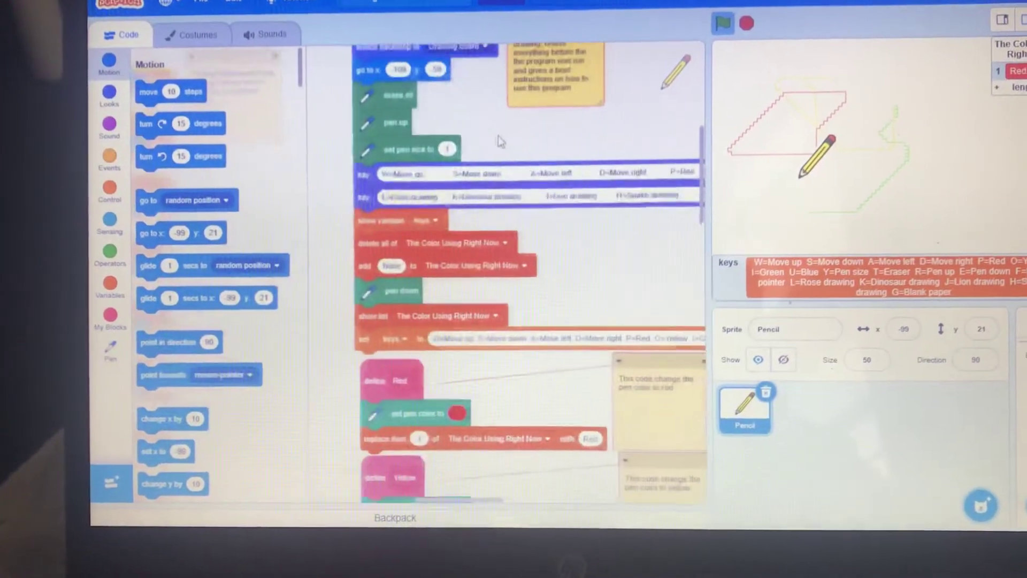
scroll(475, 108, "down", 3)
scroll(527, 178, "down", 2)
scroll(527, 179, "down", 5)
scroll(529, 188, "down", 5)
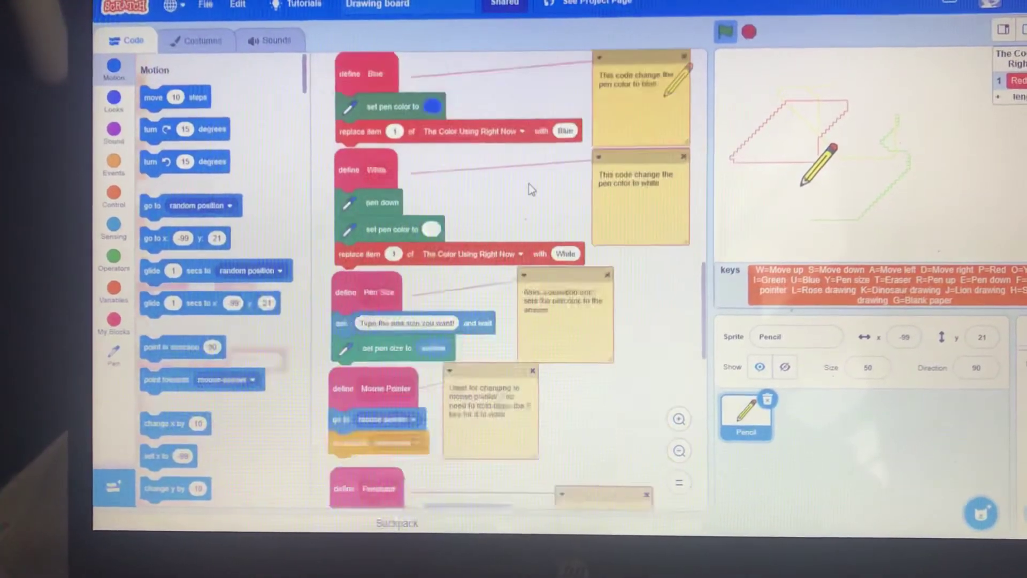
scroll(530, 187, "down", 4)
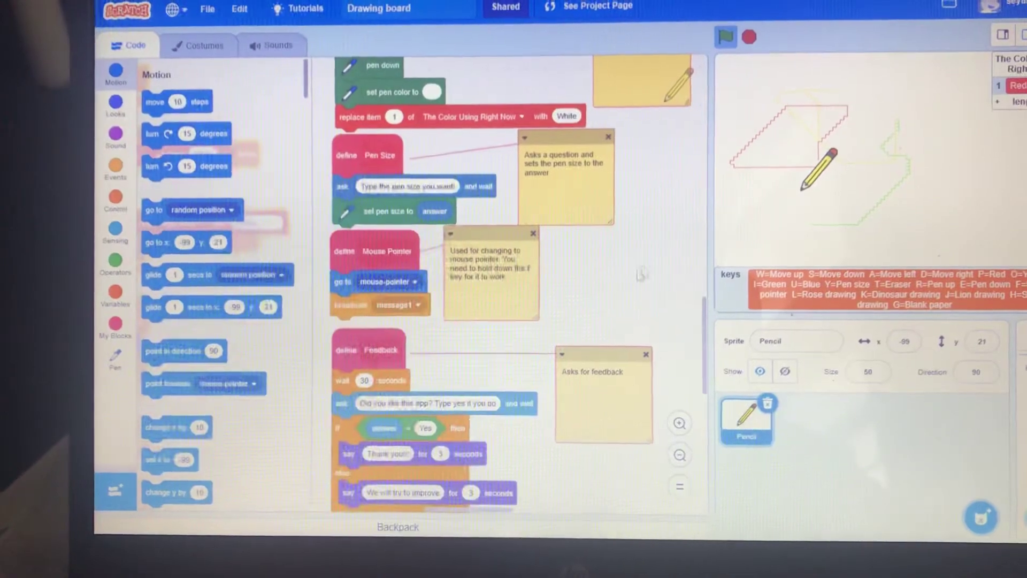
left_click_drag(640, 274, 673, 221)
scroll(623, 287, "down", 5)
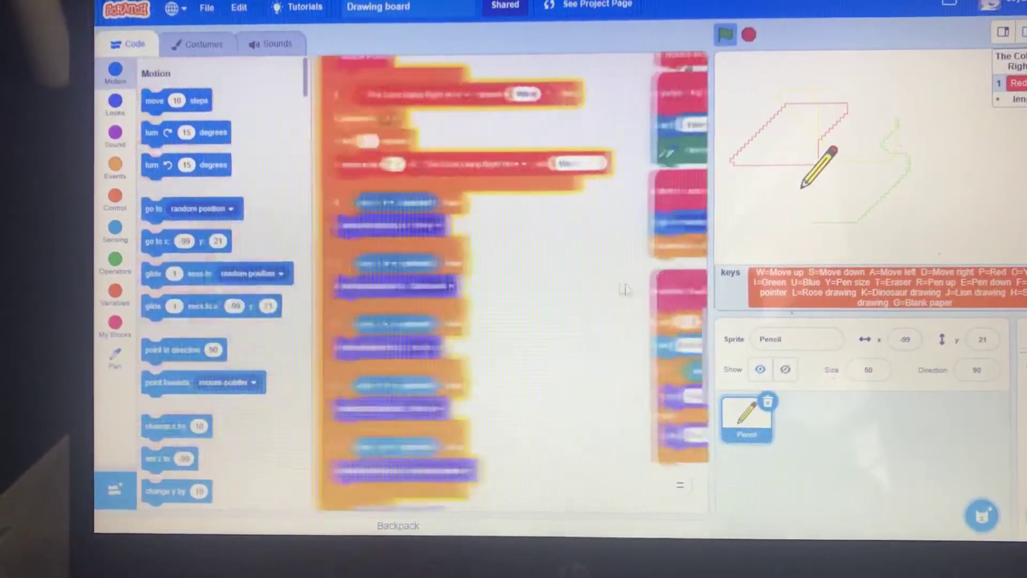
scroll(665, 275, "down", 5)
scroll(608, 265, "down", 3)
scroll(599, 261, "down", 2)
scroll(599, 261, "down", 2)
scroll(602, 236, "up", 5)
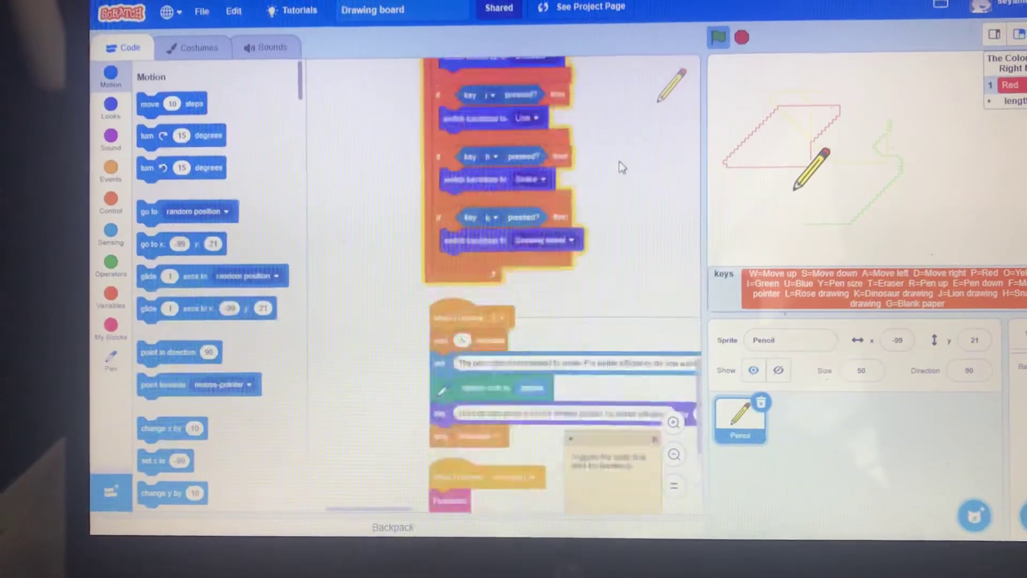
scroll(619, 166, "up", 5)
scroll(619, 166, "up", 5)
scroll(614, 168, "up", 5)
scroll(604, 161, "up", 2)
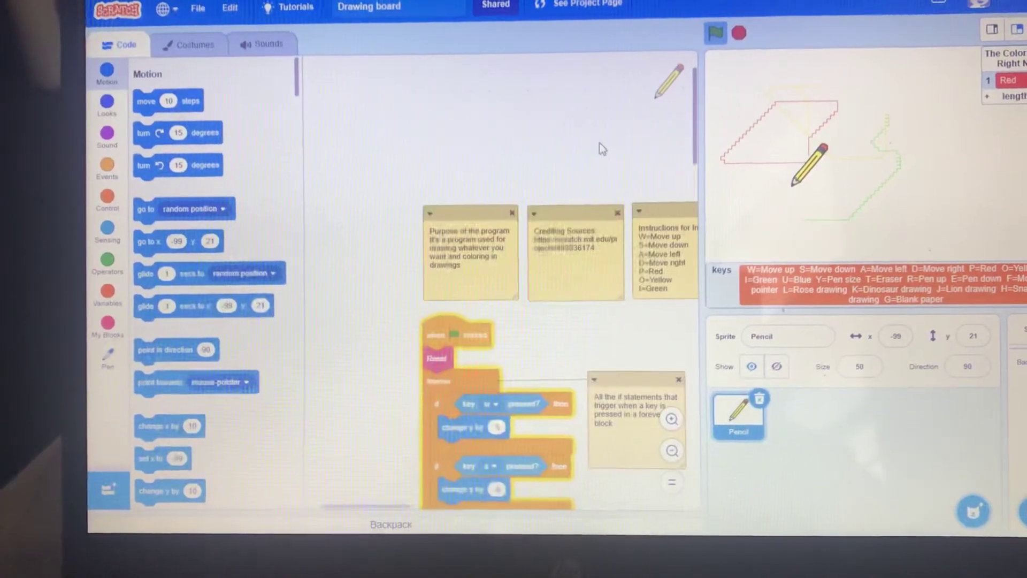
Step: Cycle the backdrop through the dinosaur (K) and lion (J) drawings to the snake (H)
left_click_drag(534, 142, 459, 134)
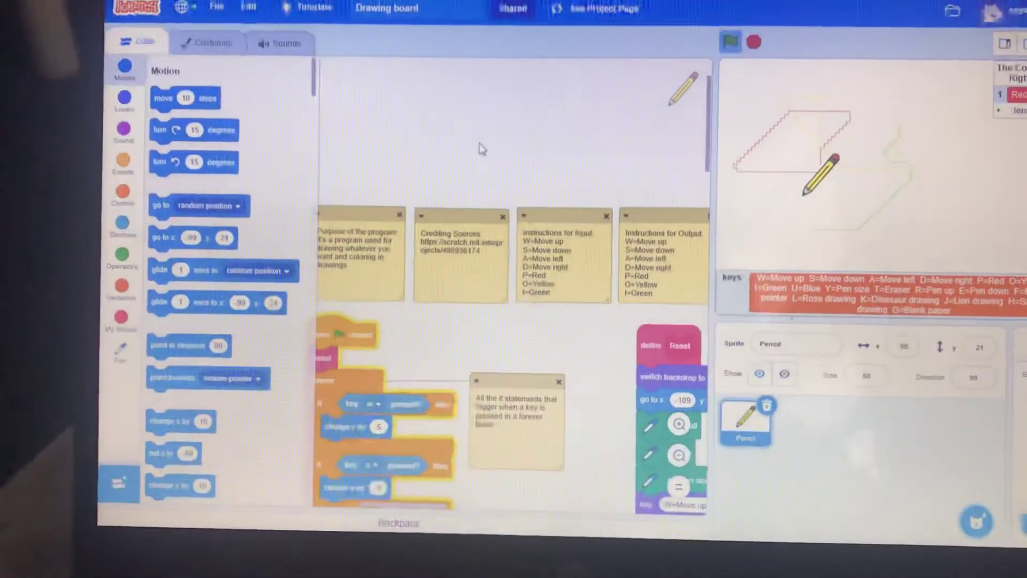
key("l")
key("k")
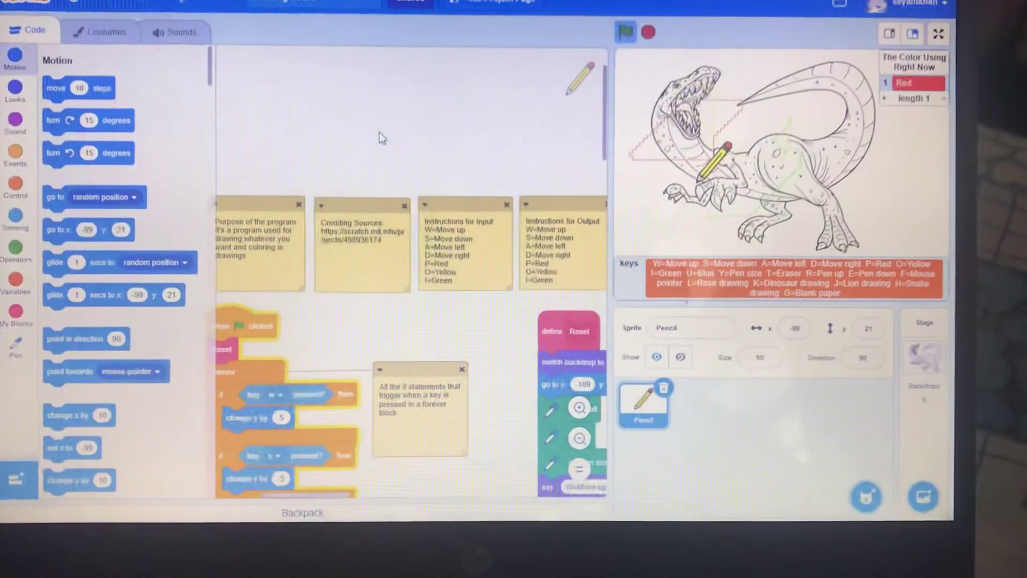
key("j")
key("h")
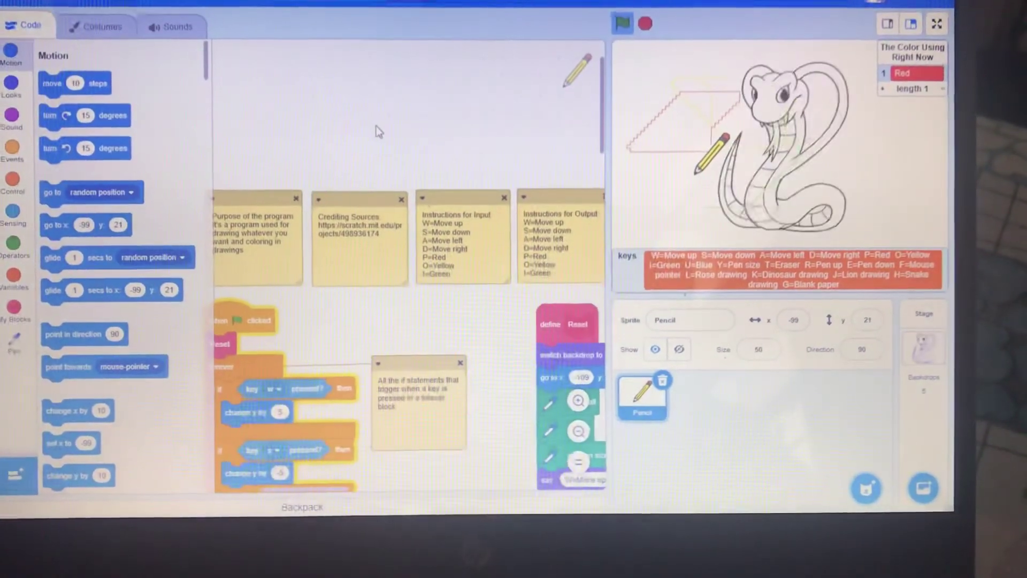
scroll(406, 133, "down", 3)
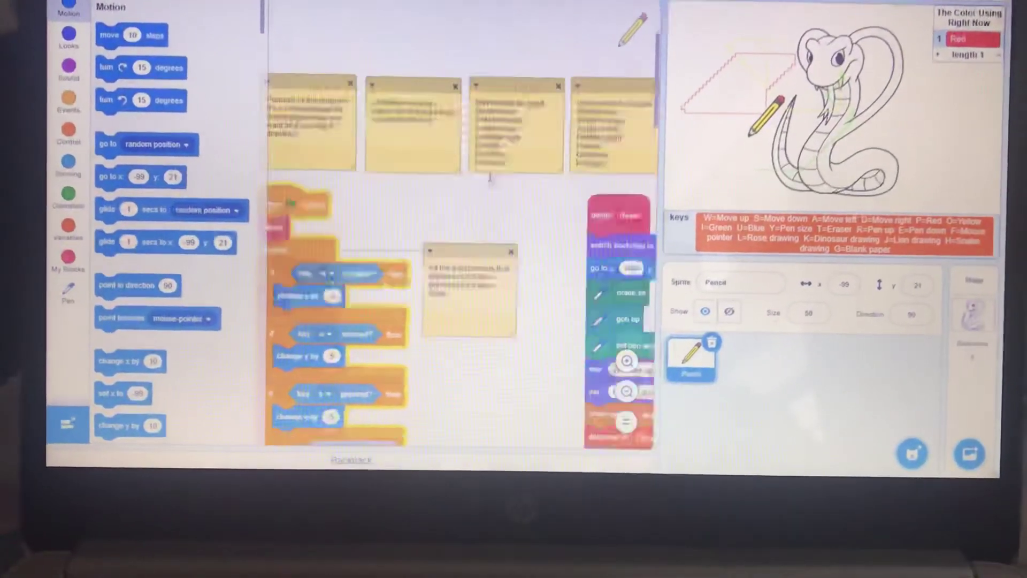
scroll(482, 169, "down", 3)
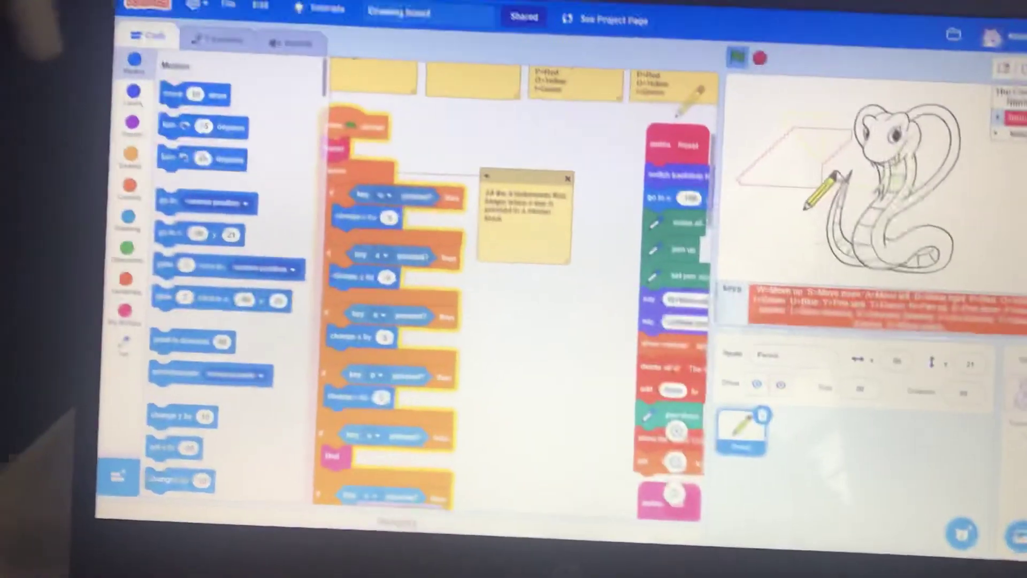